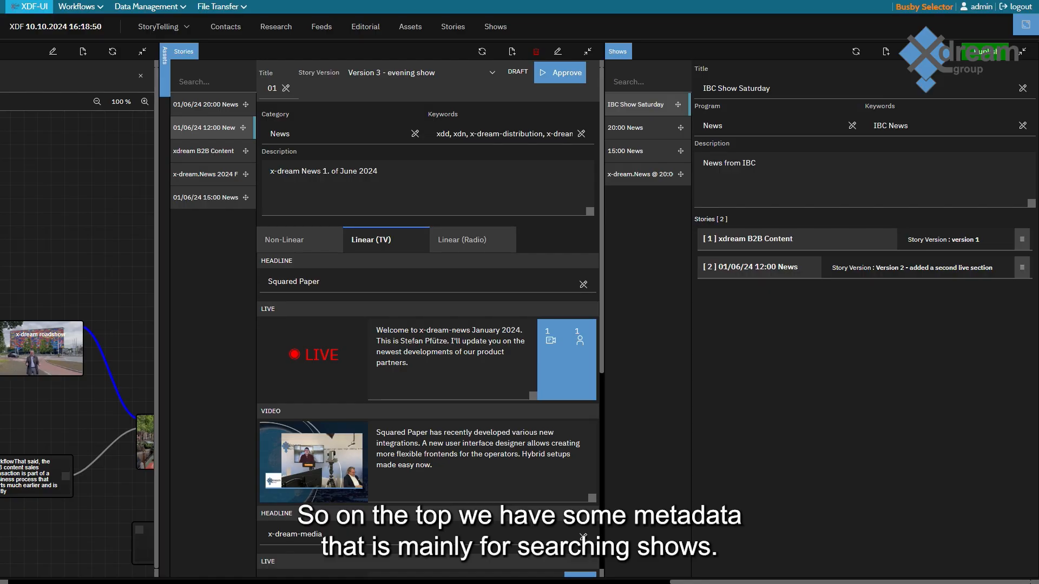
Search the shows list for IBC.
left_click(648, 82)
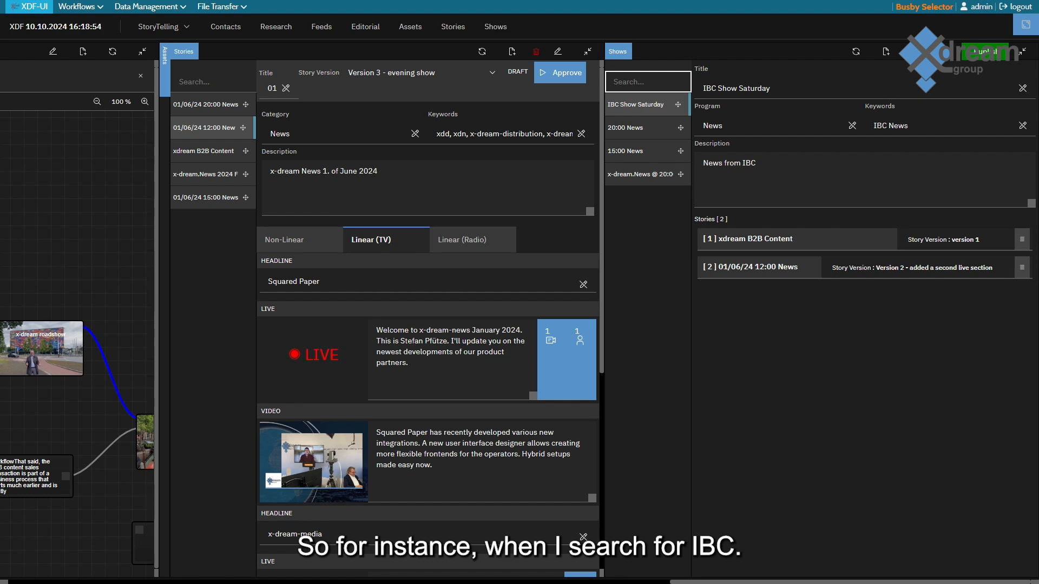
type("fre")
key("BackSpace")
type("om")
key("BackSpace")
key("BackSpace")
key("BackSpace")
key("BackSpace")
type("IBc")
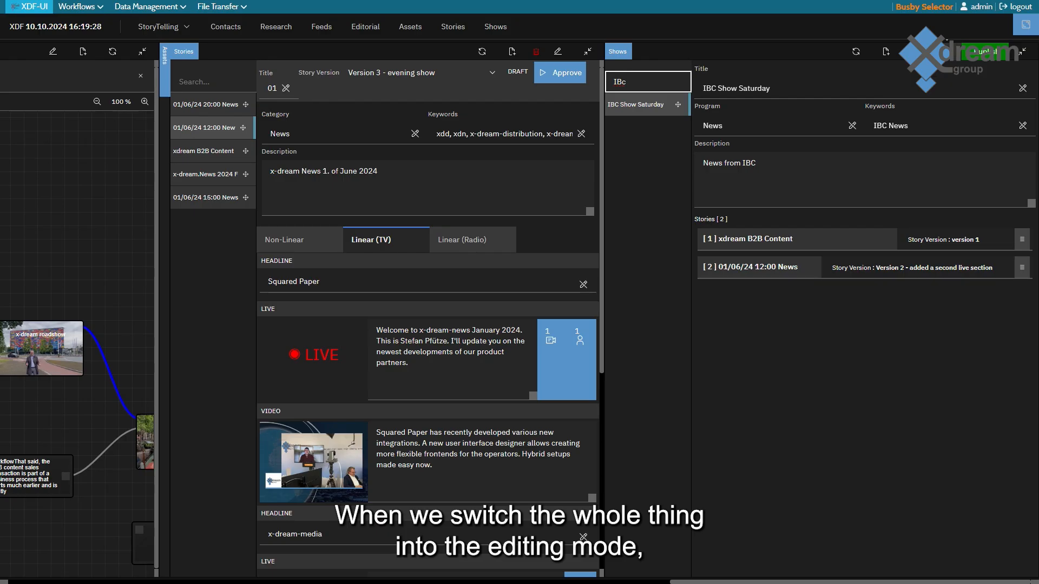
Switch IBC Show Saturday to editing mode and add the x-dream.News 2024 February story to the end of its stories.
left_click(946, 52)
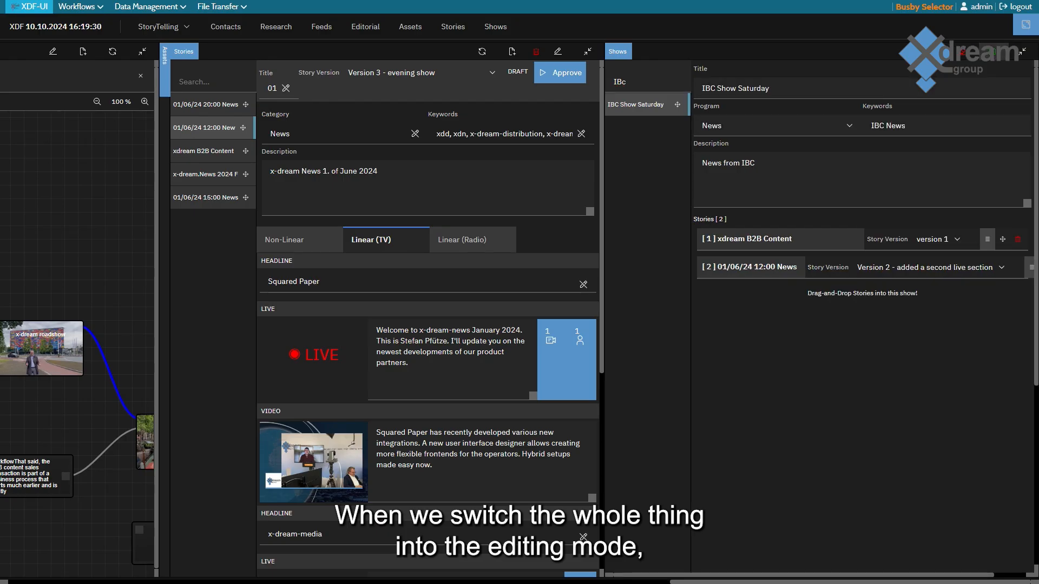
left_click_drag(245, 174, 789, 345)
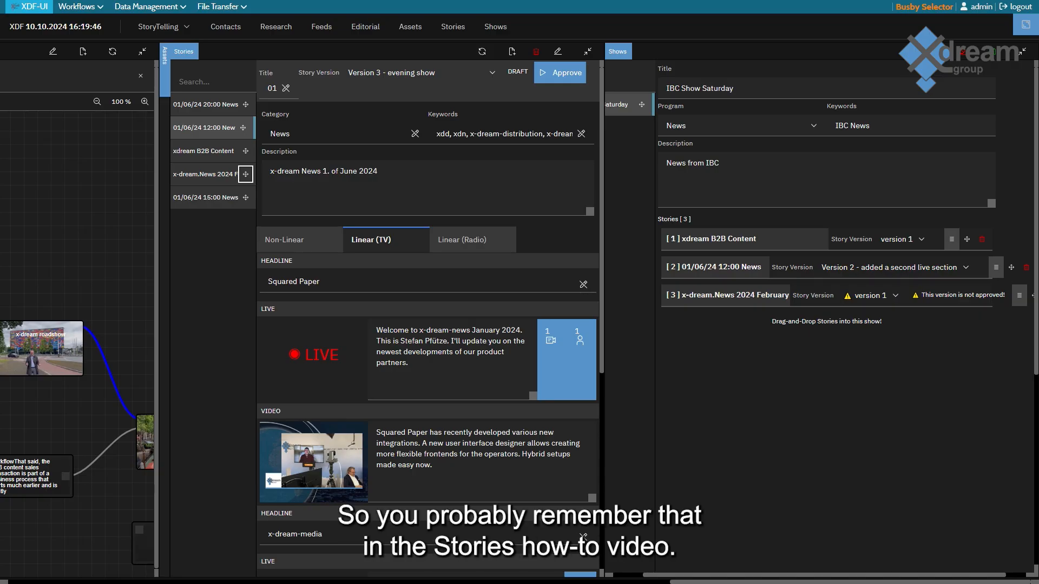
scroll(819, 321, "left", 1)
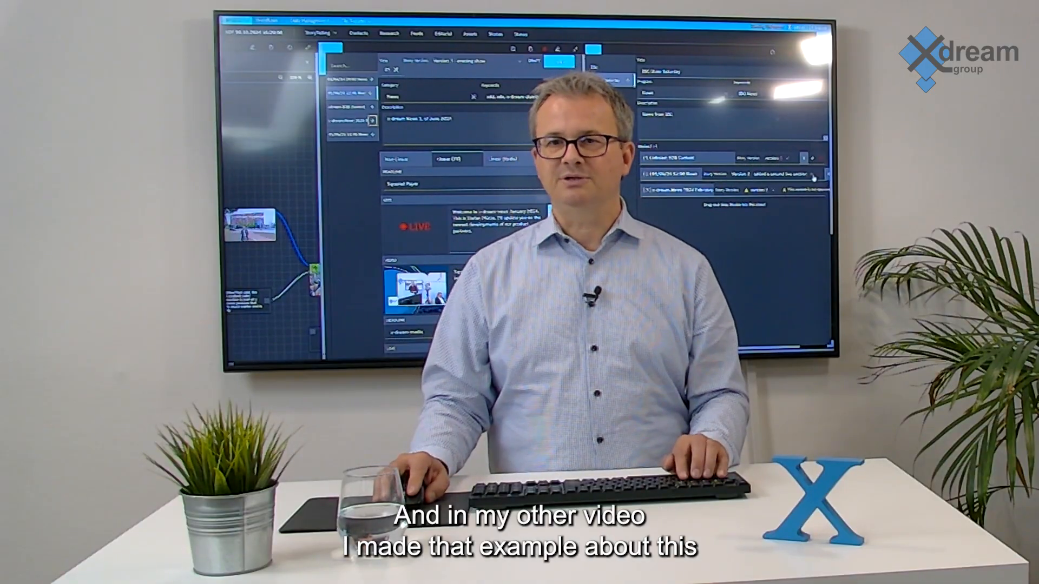
Set the show's 01/06/24 12:00 News story to Version 3 - evening show and check the versions offered for x-dream.News 2024 February.
left_click(1001, 267)
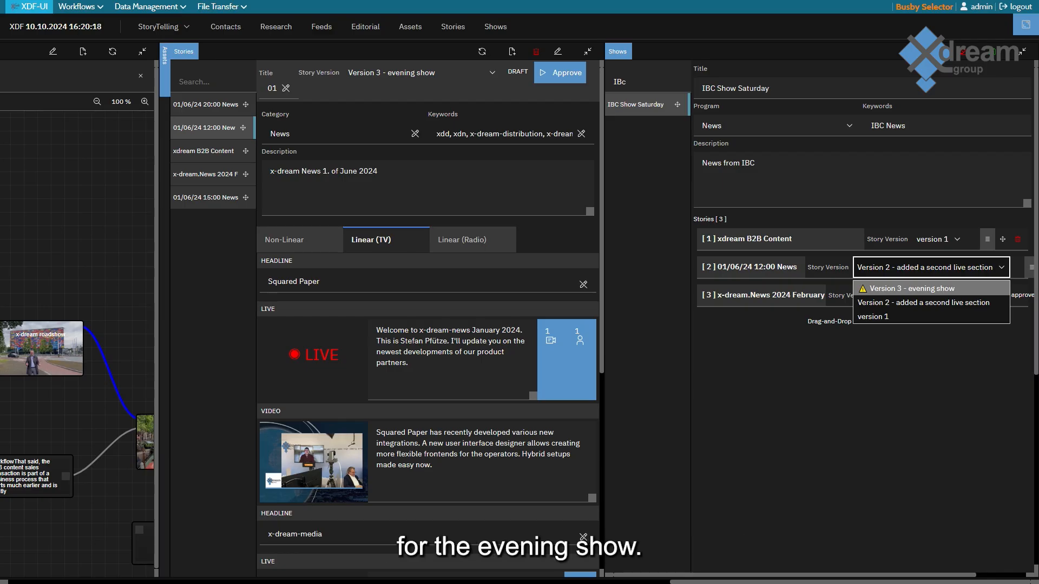
left_click(912, 289)
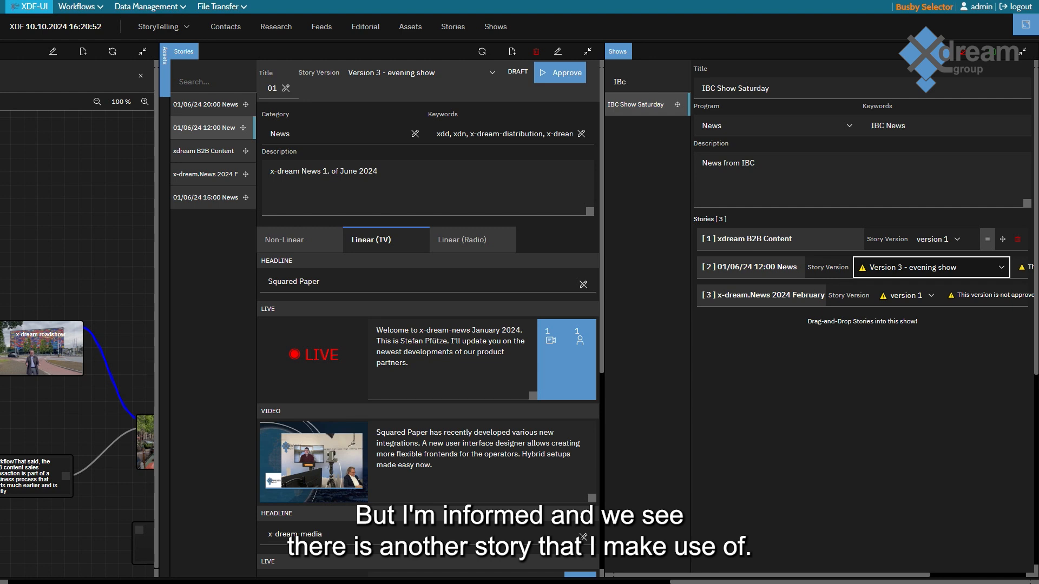
left_click(907, 295)
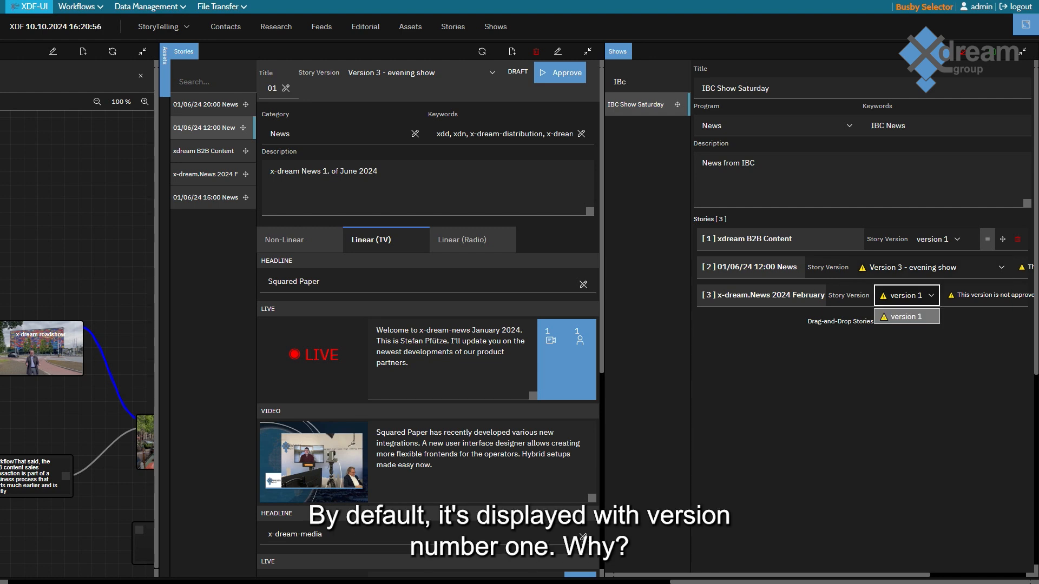
key("Escape")
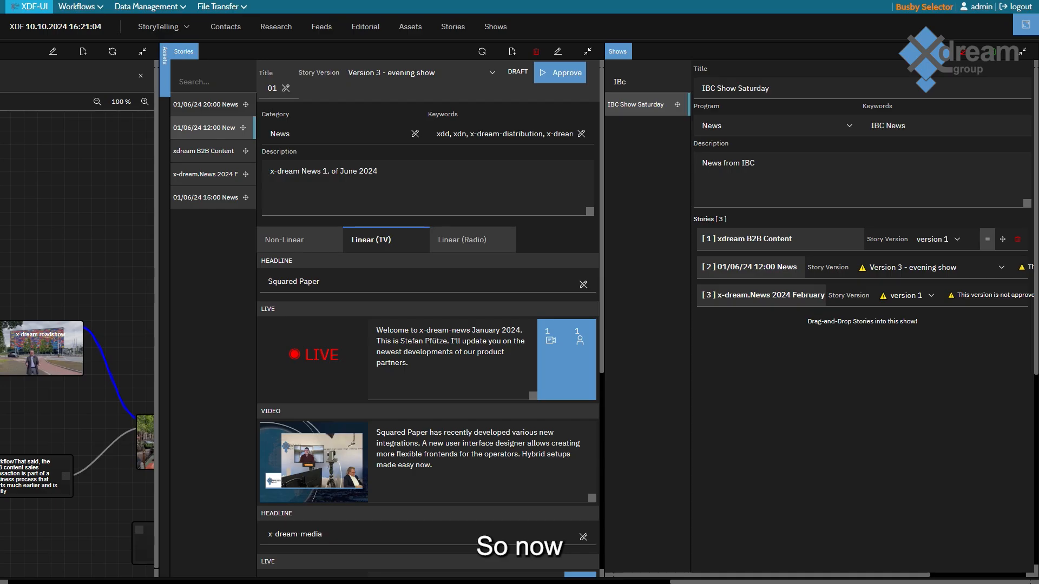
View the details of the xdream B2B Content story, collapse them, and expand the details of 01/06/24 12:00 News in the show.
left_click(987, 239)
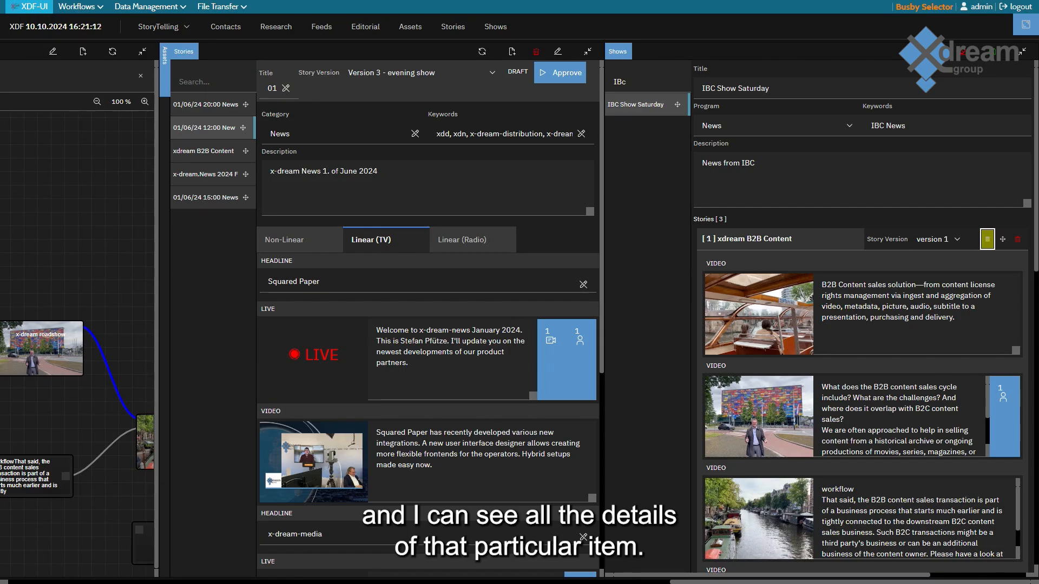
left_click(986, 239)
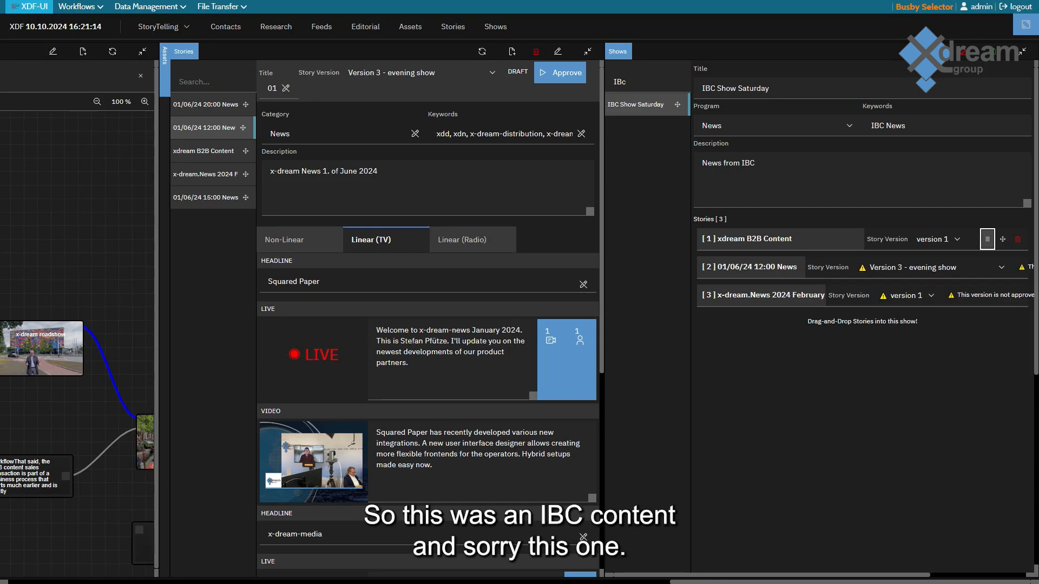
left_click(988, 268)
left_click(987, 267)
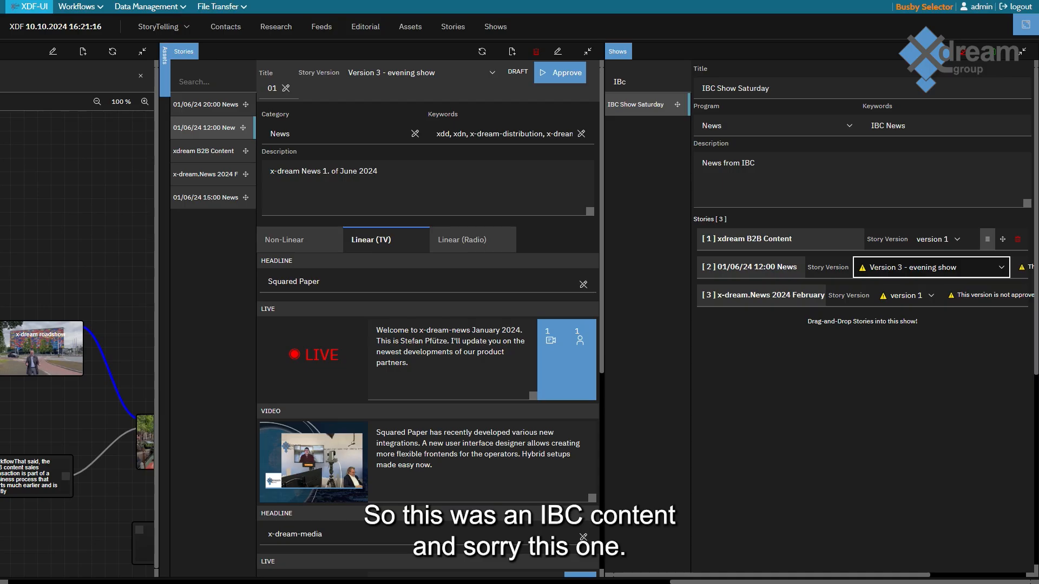
scroll(819, 378, "right", 1)
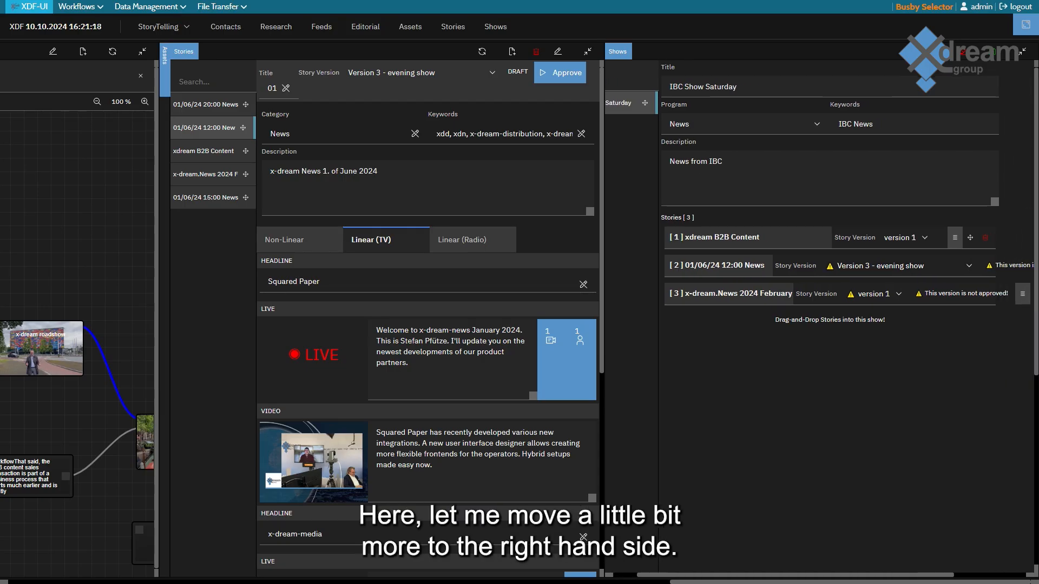
scroll(820, 325, "right", 3)
left_click(1014, 257)
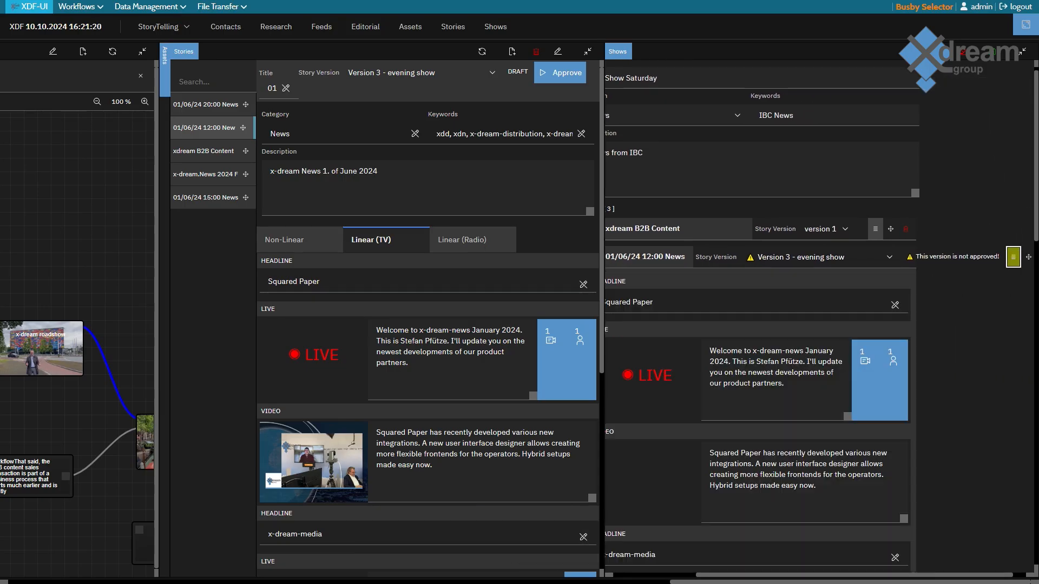
scroll(820, 325, "left", 4)
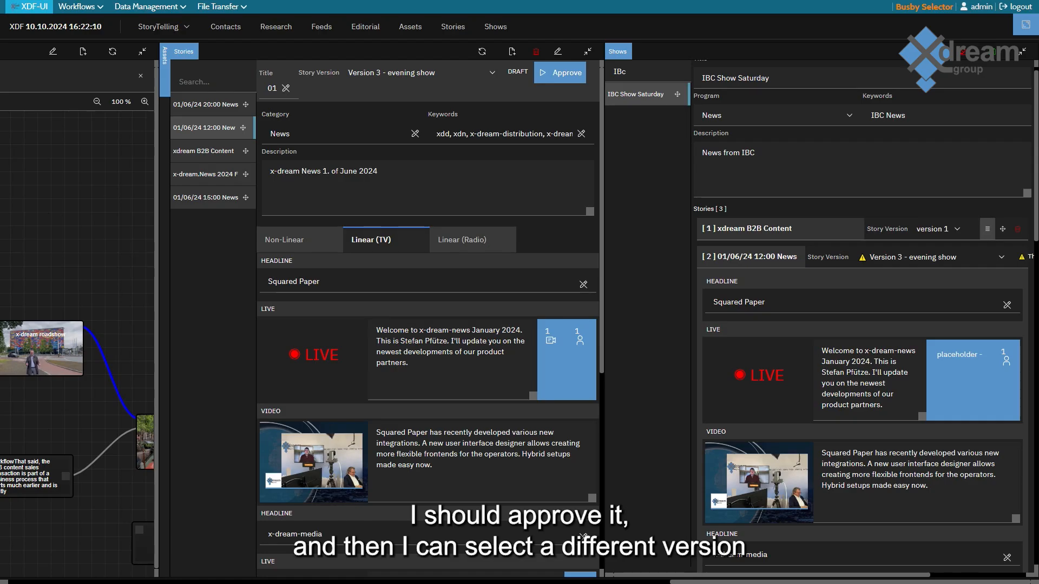
Check the selectable versions of 01/06/24 12:00 News without changing the choice, and look through its expanded segments.
left_click(930, 257)
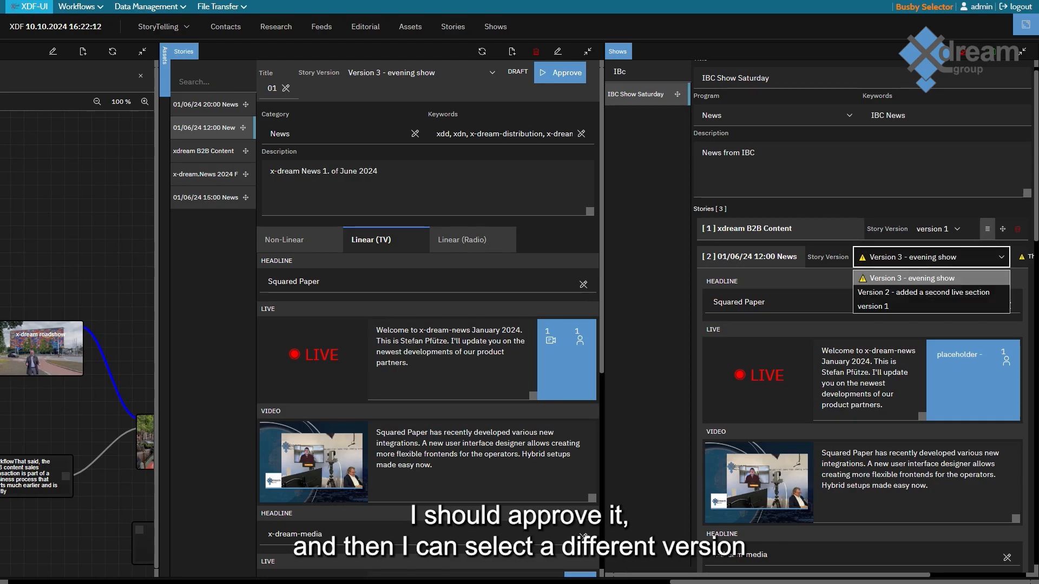
key("Escape")
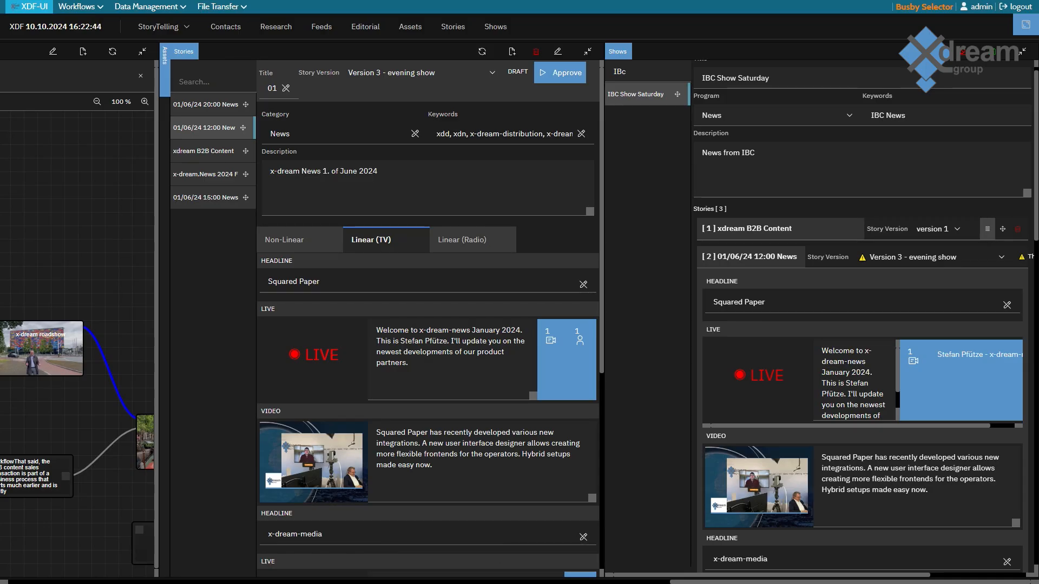
scroll(864, 317, "down", 8)
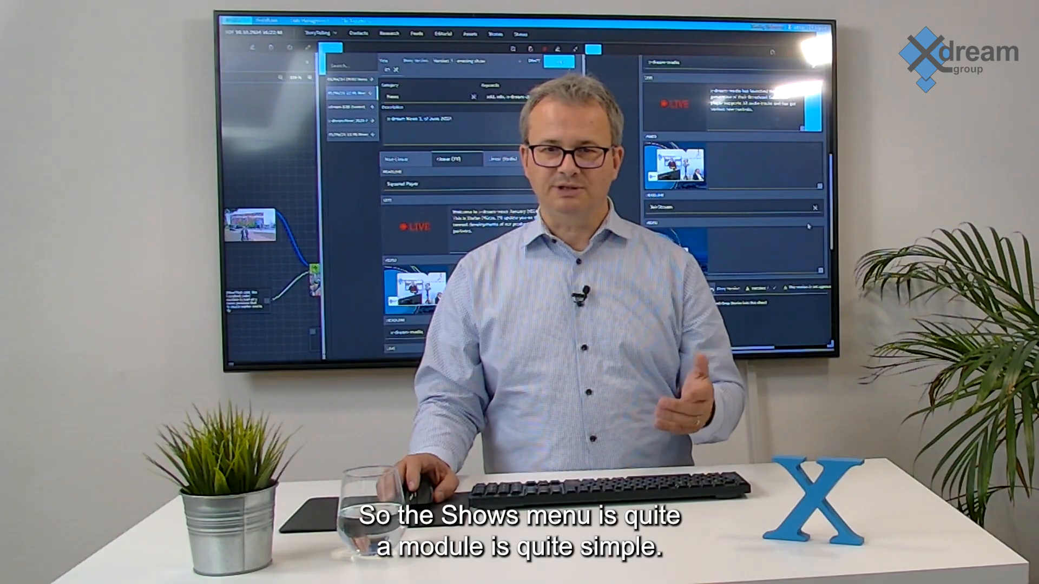
scroll(808, 225, "up", 5)
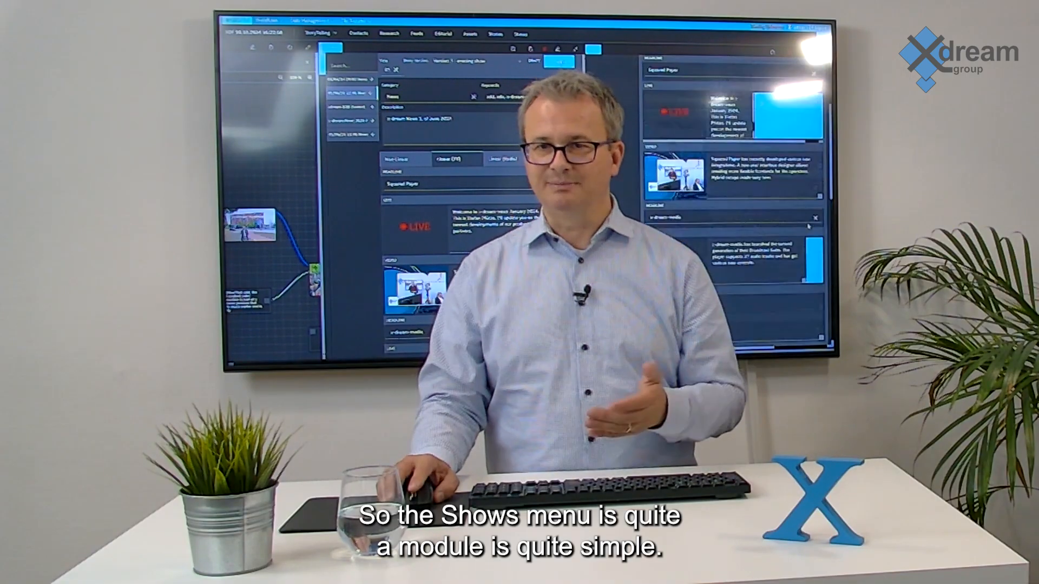
scroll(733, 200, "up", 3)
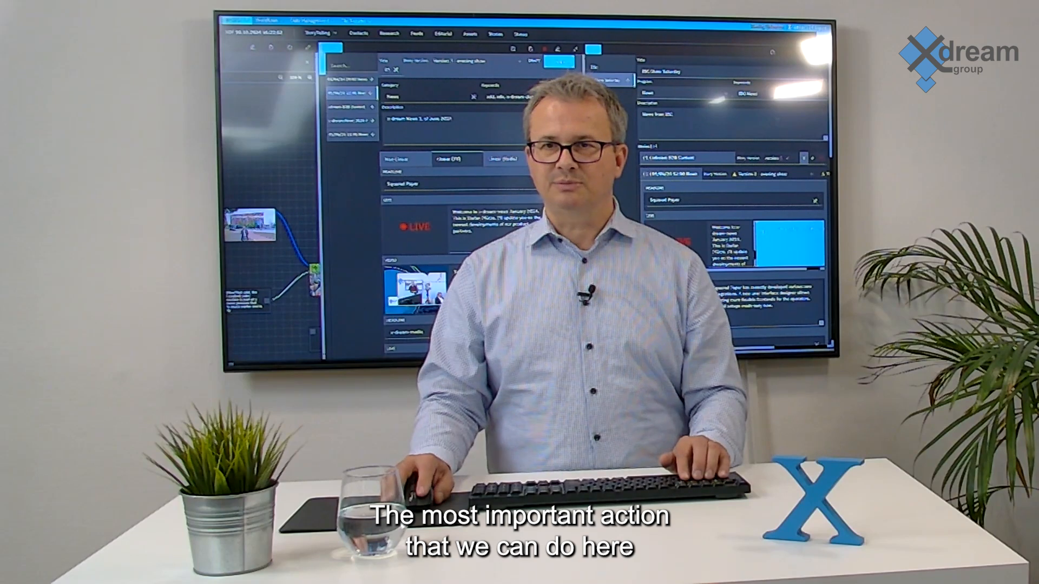
Save the changes to IBC Show Saturday and leave editing mode.
left_click(772, 52)
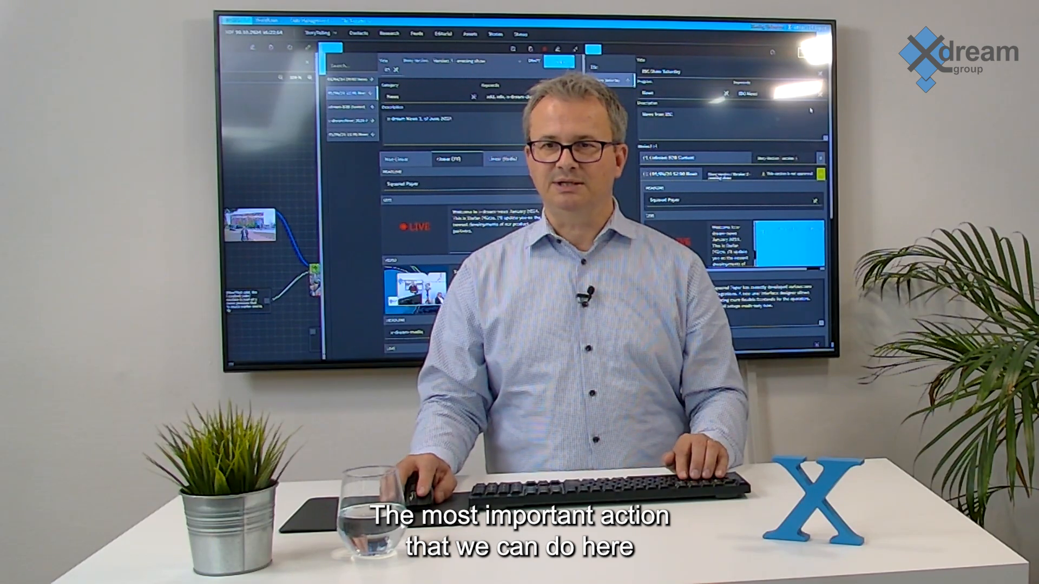